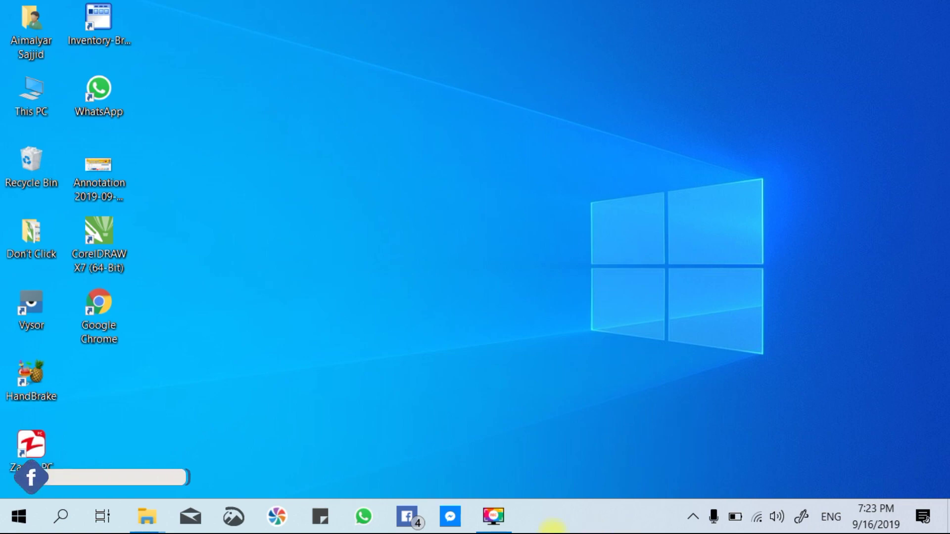
# Open the taskbar settings from the desktop.
pyautogui.rightClick(633, 509)
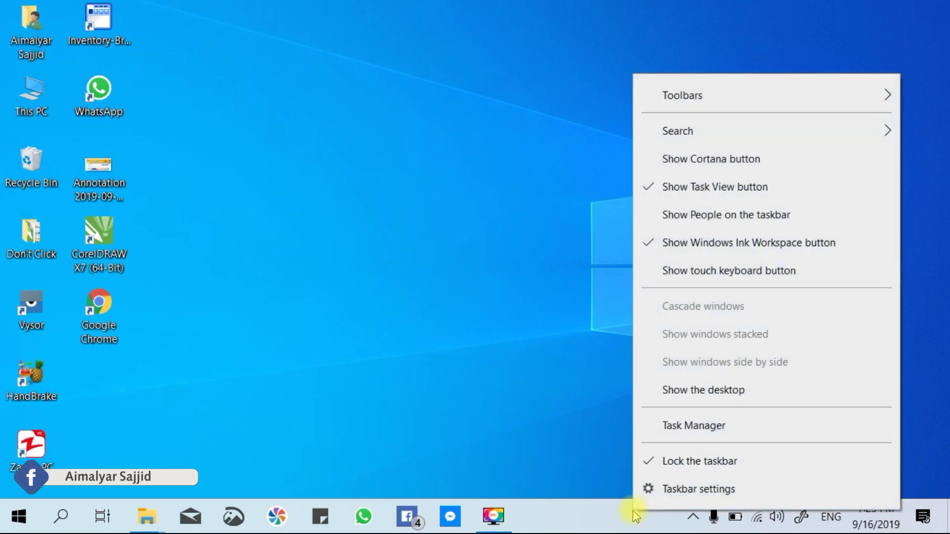
pyautogui.click(696, 495)
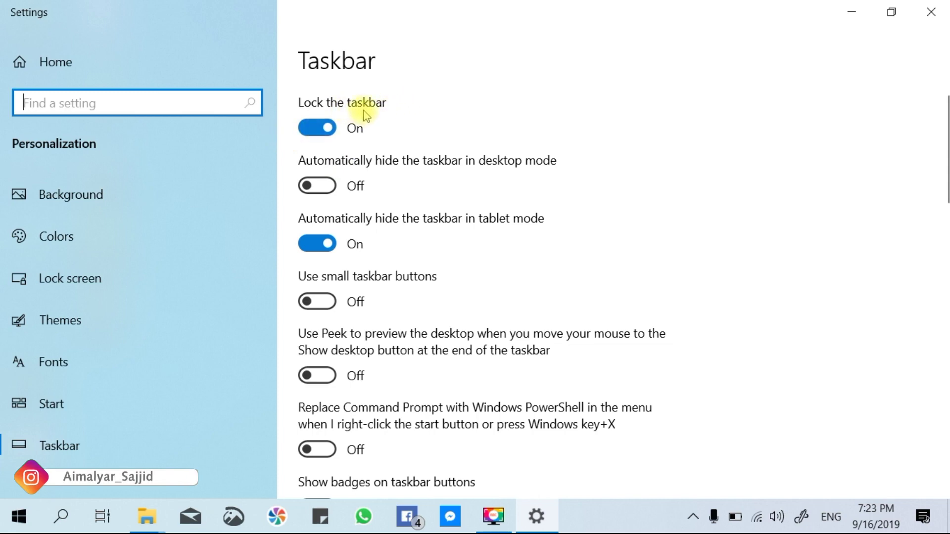
# Look at the Lock the taskbar option among the taskbar's shortcut options, then return to the taskbar settings.
pyautogui.rightClick(650, 510)
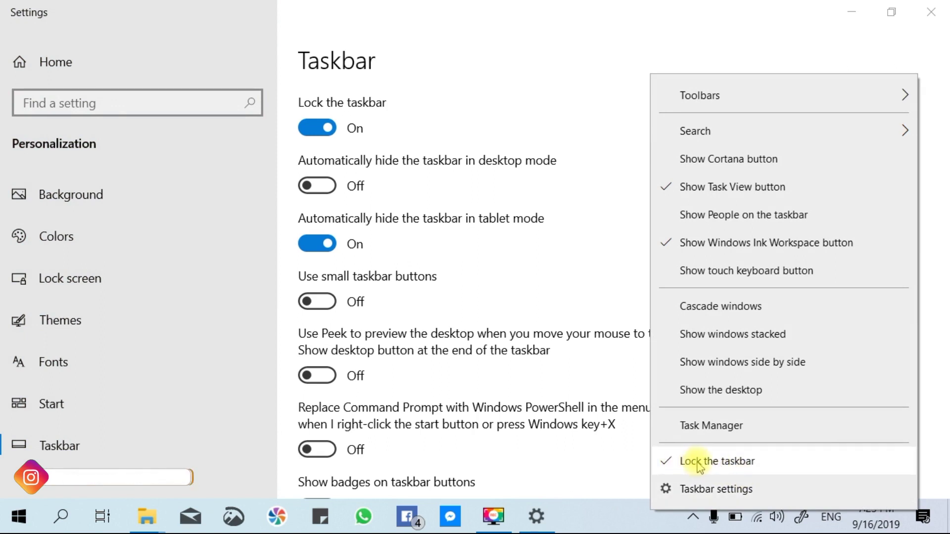
pyautogui.click(474, 97)
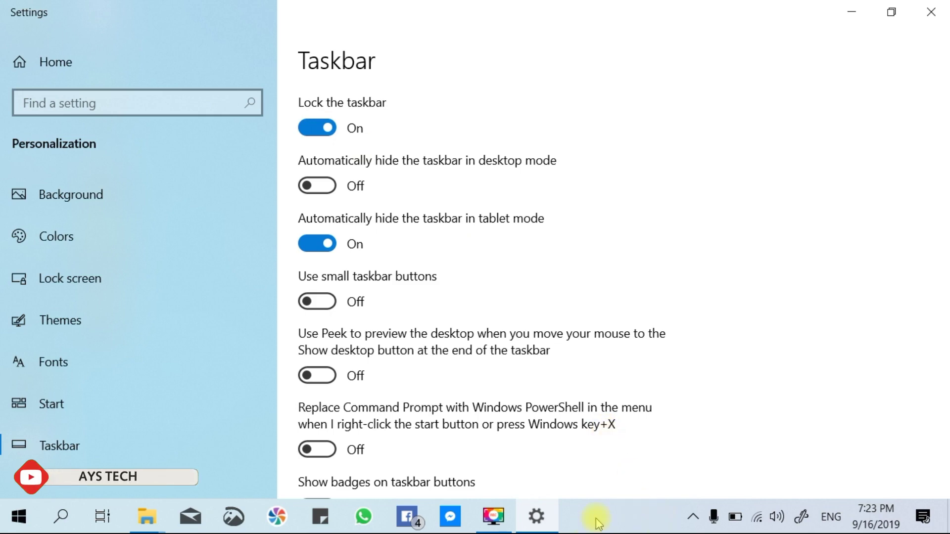
pyautogui.click(637, 528)
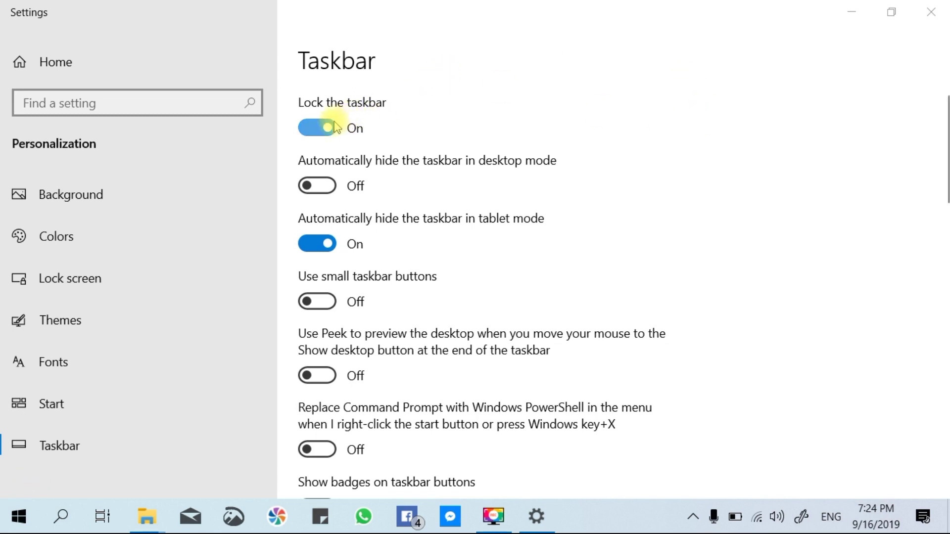
# Unlock the taskbar to try moving it on screen, and turn Lock the taskbar back on.
pyautogui.click(311, 130)
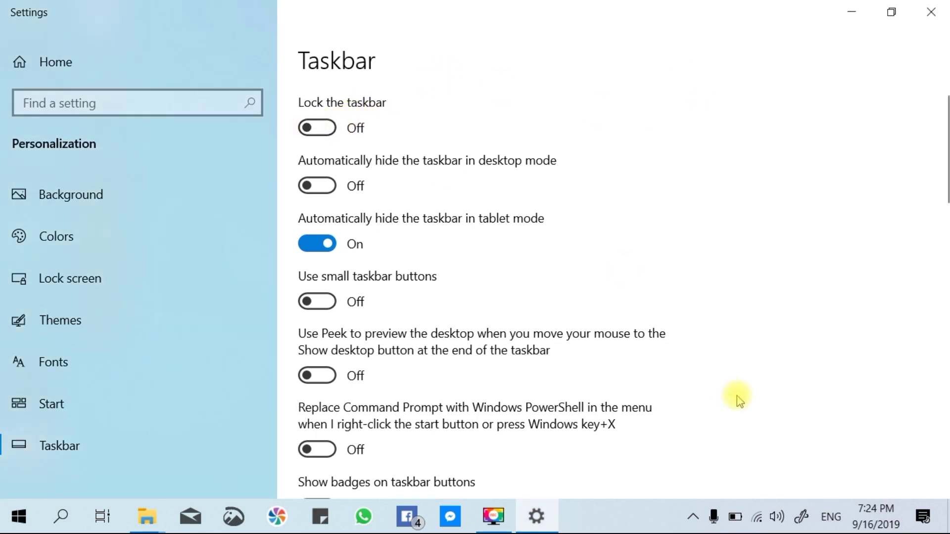
pyautogui.click(651, 519)
pyautogui.moveTo(651, 519); pyautogui.dragTo(445, 423)
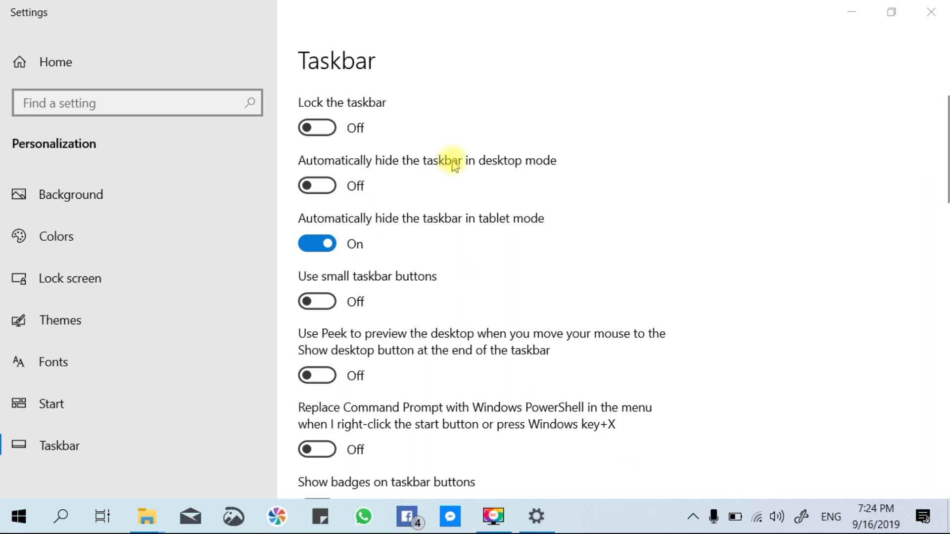
pyautogui.click(327, 128)
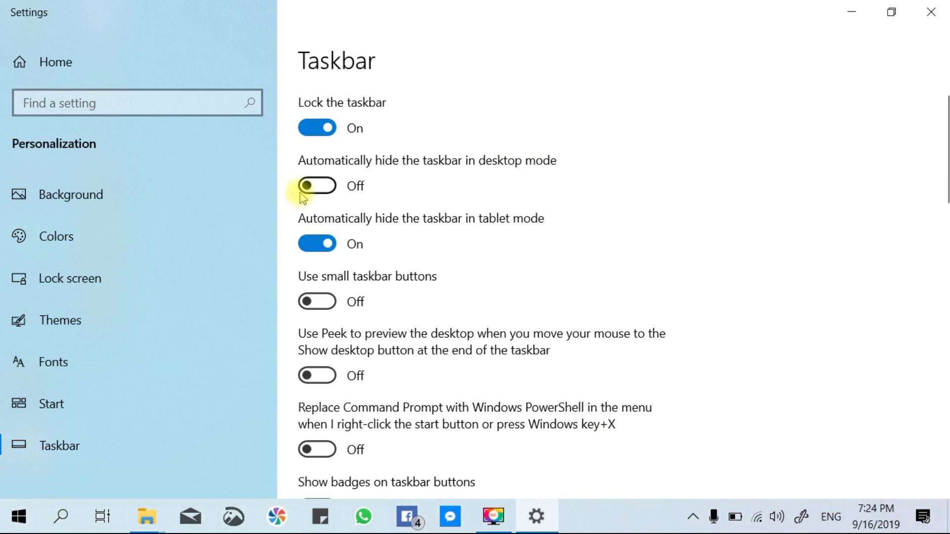
# Try automatically hiding the taskbar in desktop mode on the empty desktop, and turn the option back off.
pyautogui.click(331, 188)
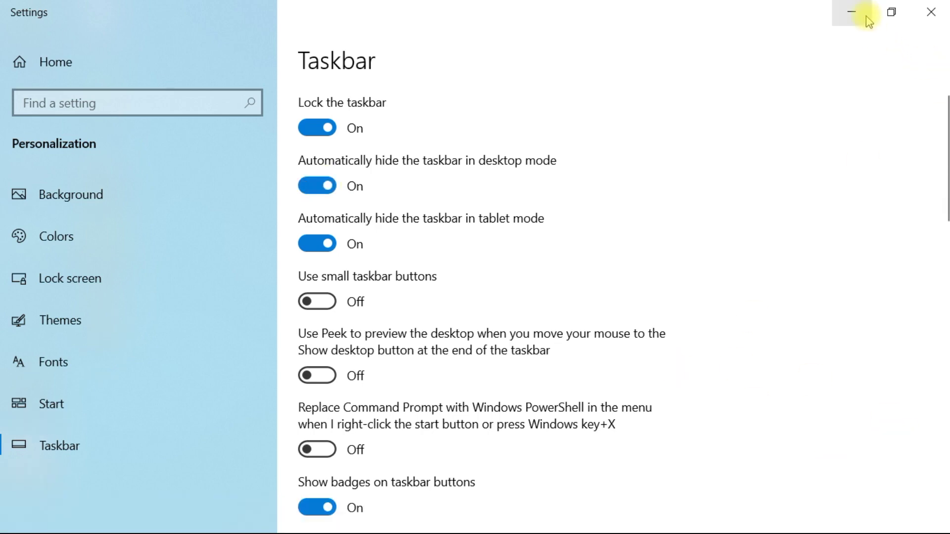
pyautogui.click(852, 11)
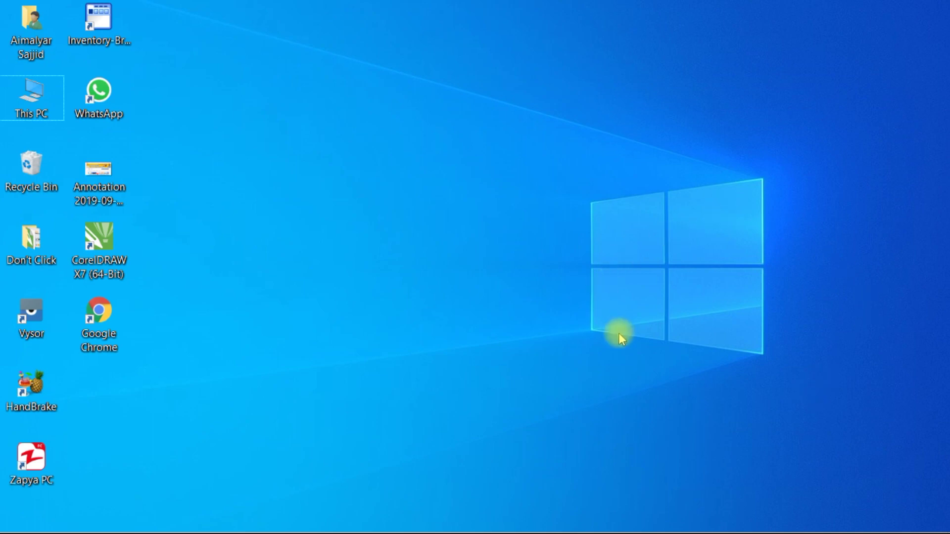
pyautogui.moveTo(568, 532)
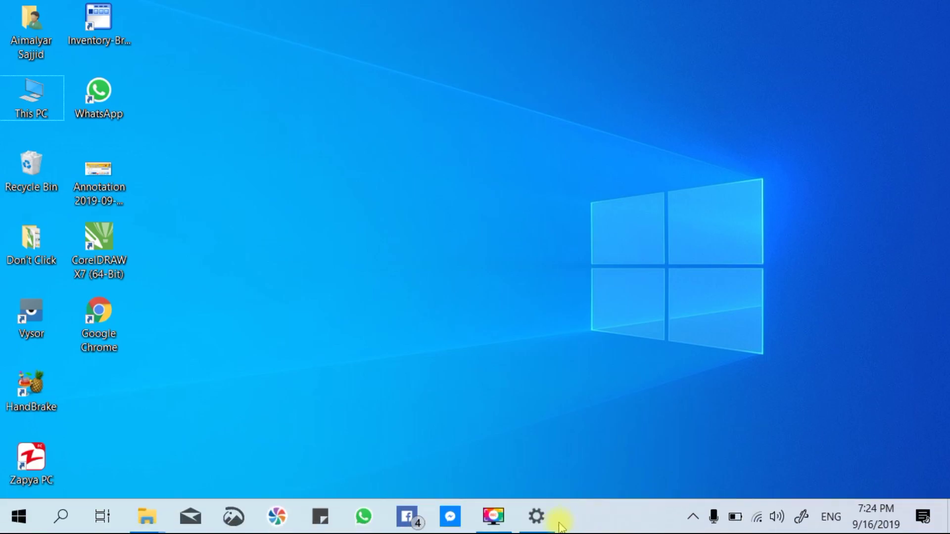
pyautogui.click(544, 522)
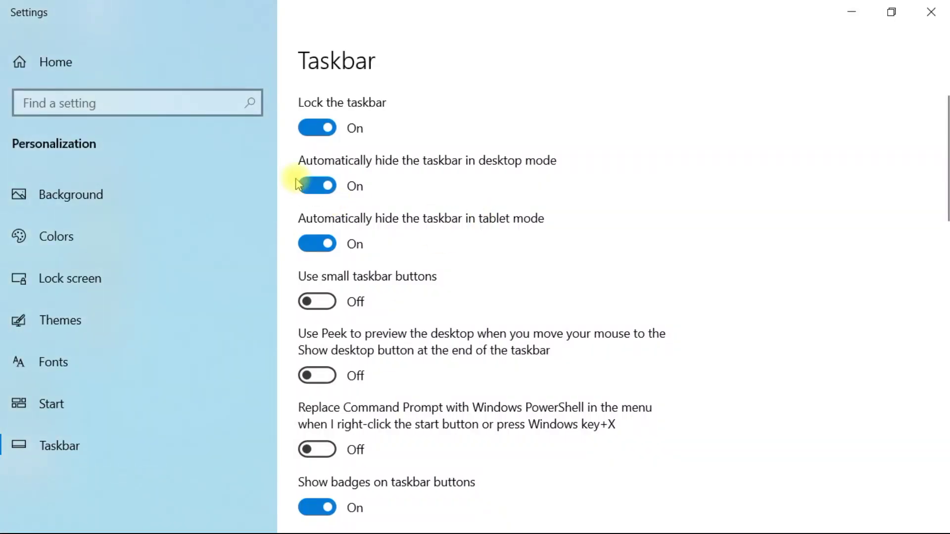
pyautogui.click(325, 191)
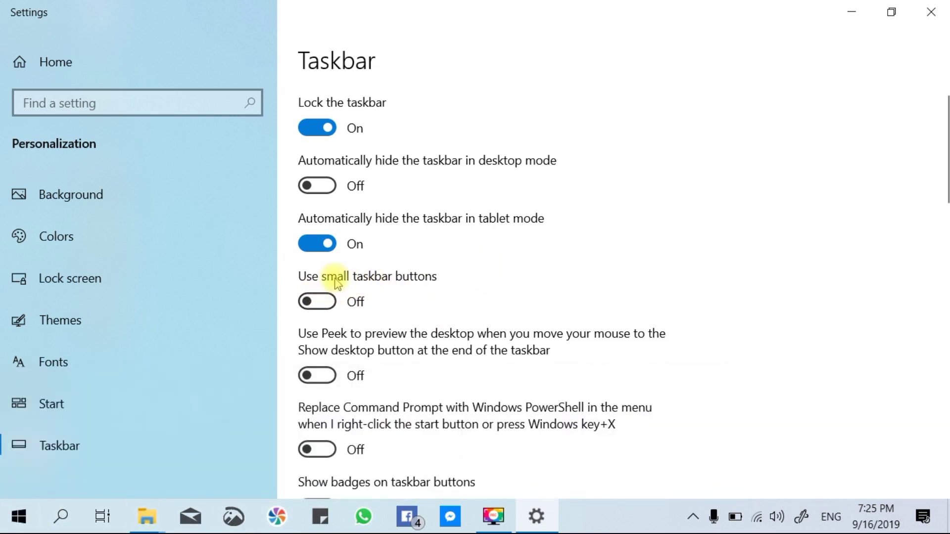
# Turn on small taskbar buttons briefly, and switch the option back off.
pyautogui.click(325, 303)
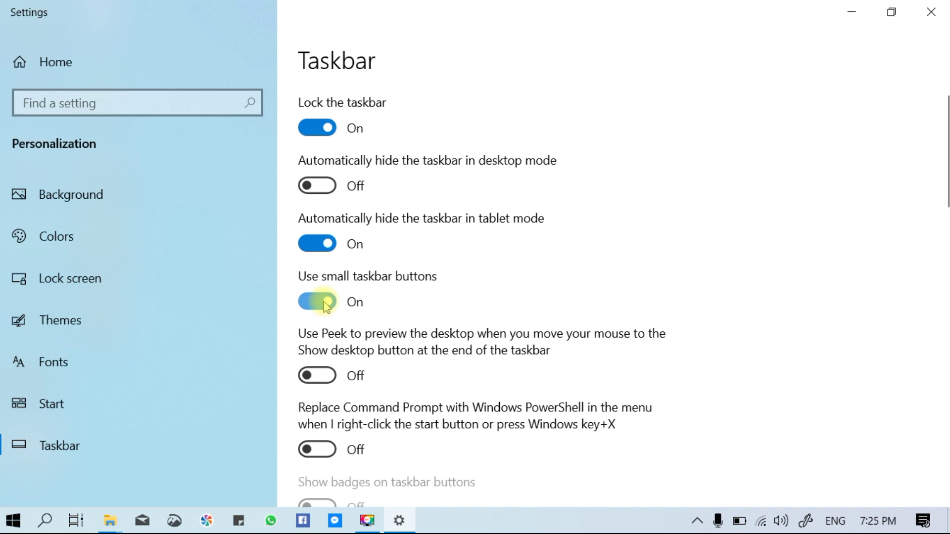
pyautogui.click(324, 303)
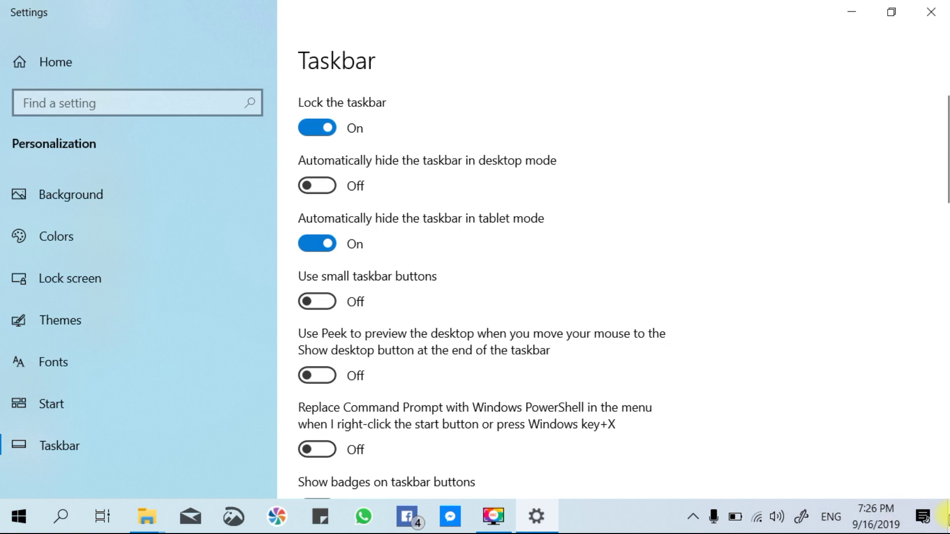
# Show the desktop using the control at the end of the taskbar, and return to the taskbar settings.
pyautogui.click(949, 516)
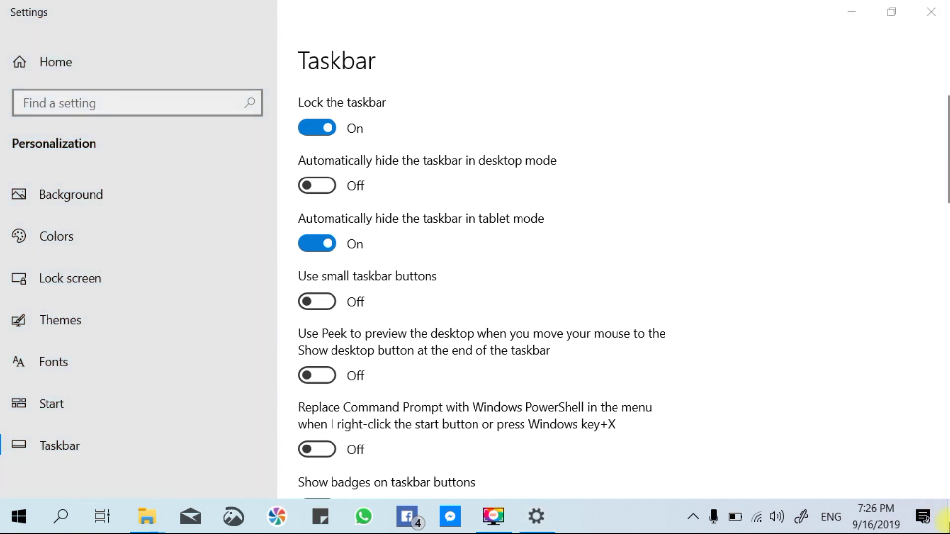
pyautogui.click(946, 517)
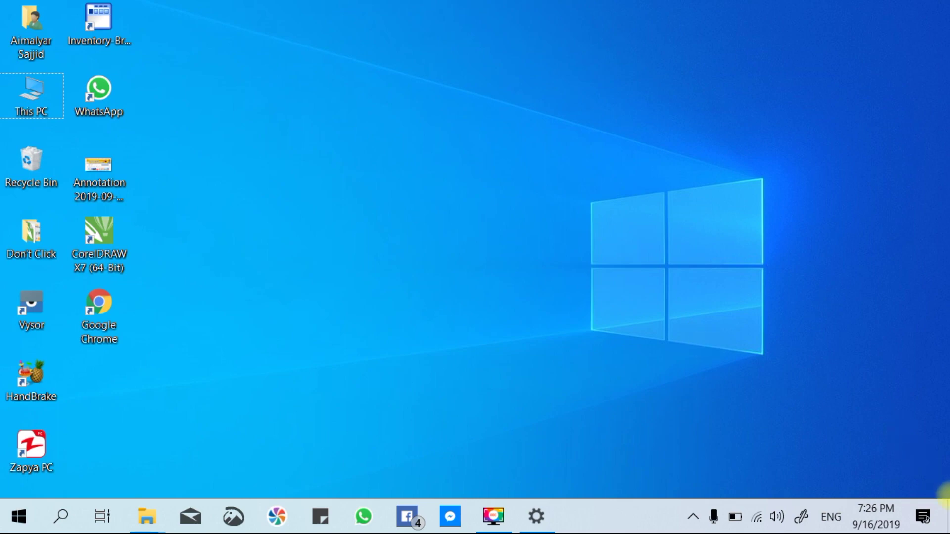
pyautogui.click(538, 519)
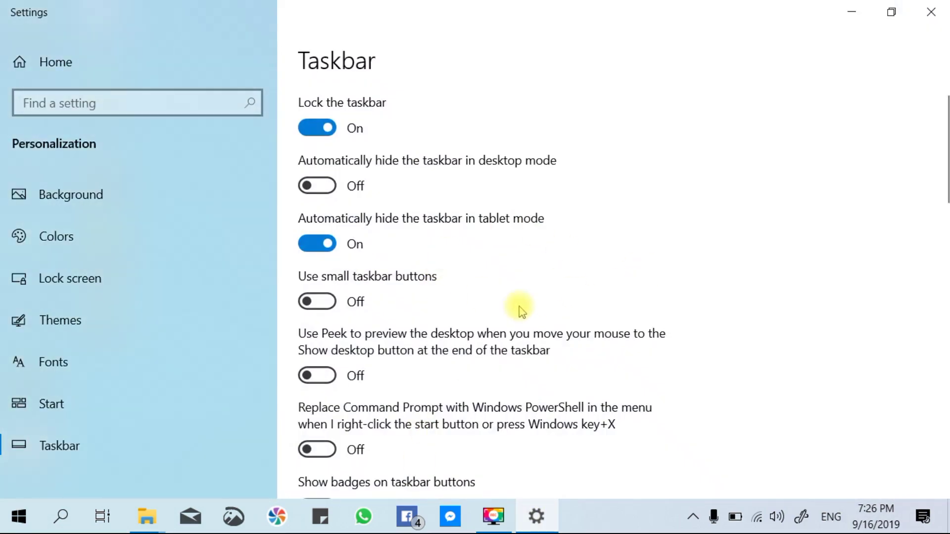
# Enable Peek to preview the desktop, try it at the end of the taskbar, and disable it again.
pyautogui.click(316, 376)
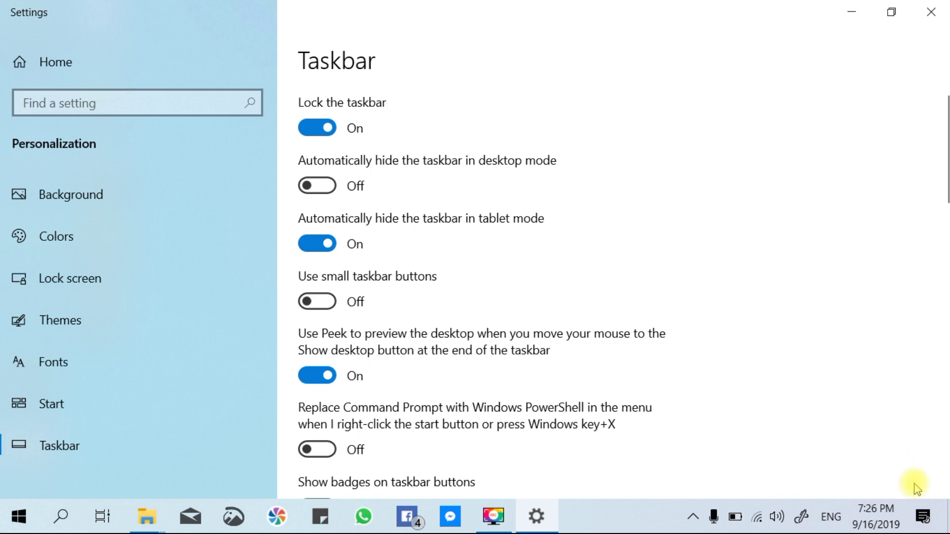
pyautogui.moveTo(943, 517)
pyautogui.click(315, 377)
# Launch Command Prompt from the Start button's shortcut list and close its window.
pyautogui.moveTo(944, 117); pyautogui.dragTo(944, 160)
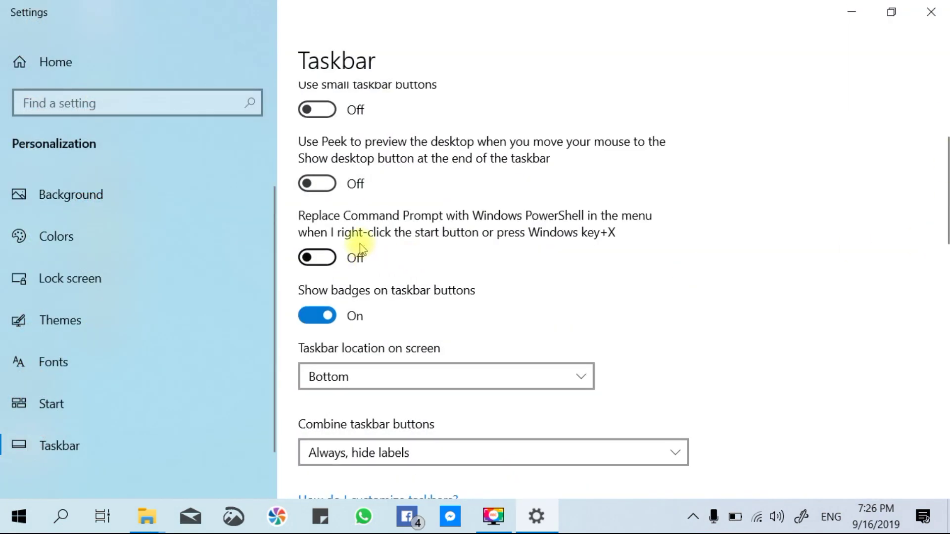
pyautogui.rightClick(22, 517)
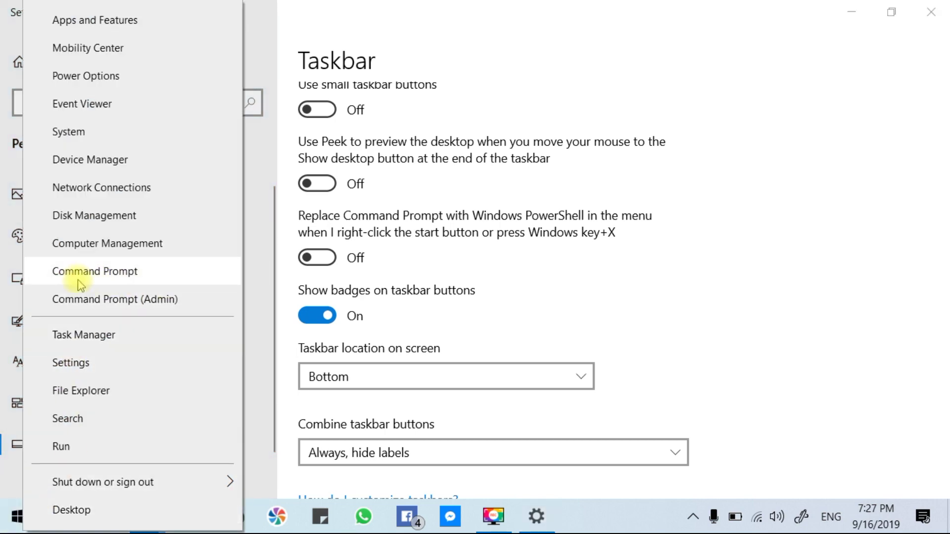
pyautogui.click(124, 280)
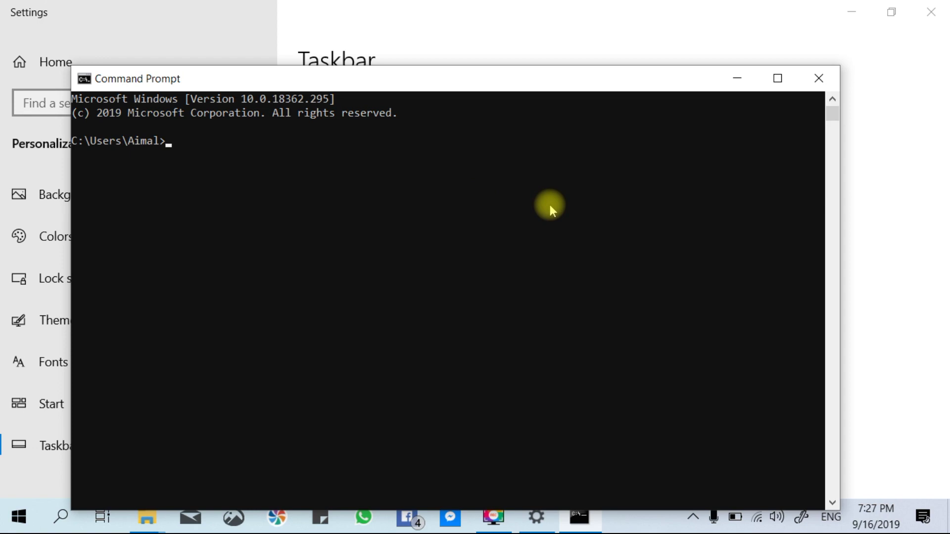
pyautogui.click(816, 80)
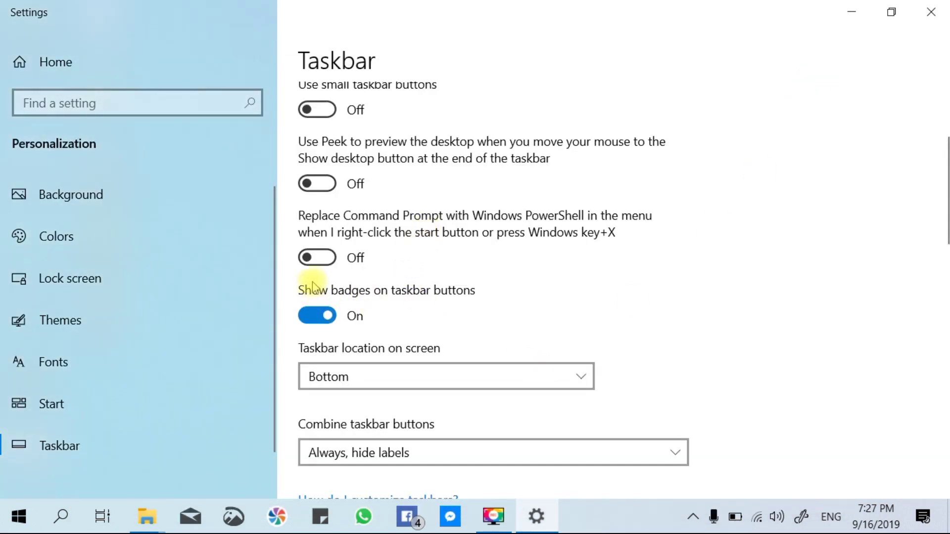
# Replace Command Prompt with Windows PowerShell in the Start shortcut list, test launching PowerShell, and turn the replacement off.
pyautogui.click(326, 258)
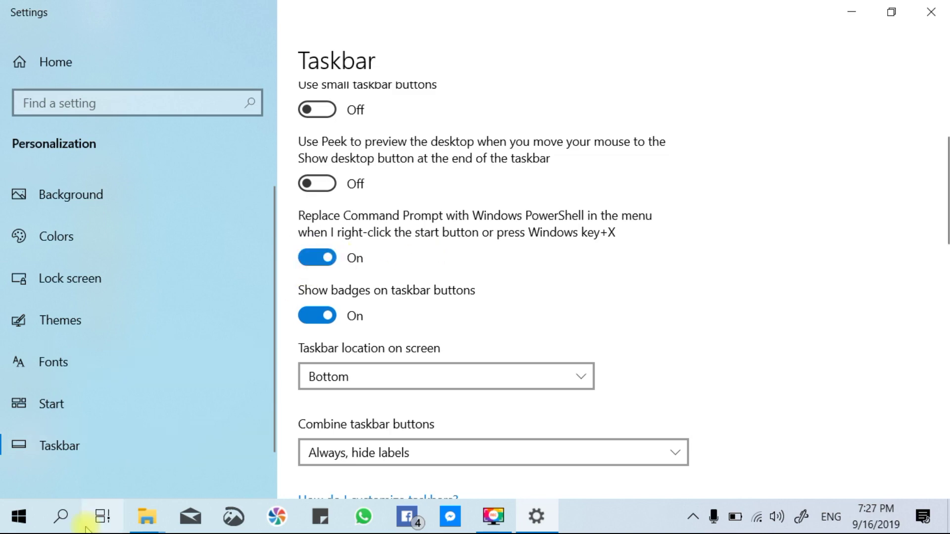
pyautogui.rightClick(17, 516)
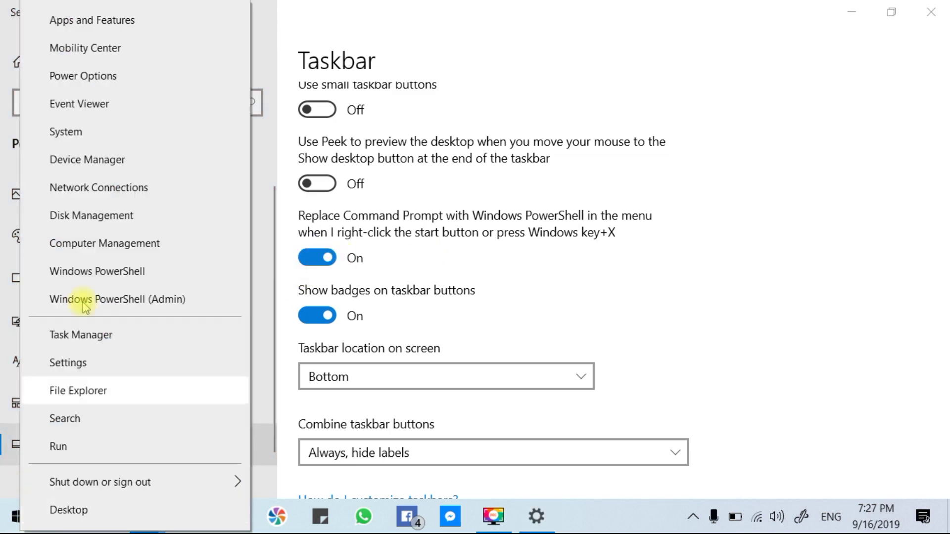
pyautogui.click(109, 274)
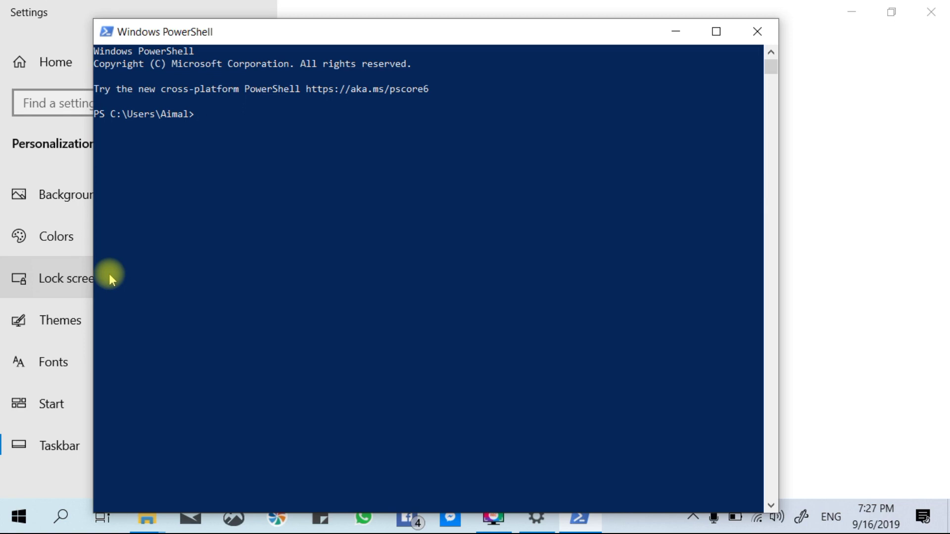
pyautogui.click(757, 31)
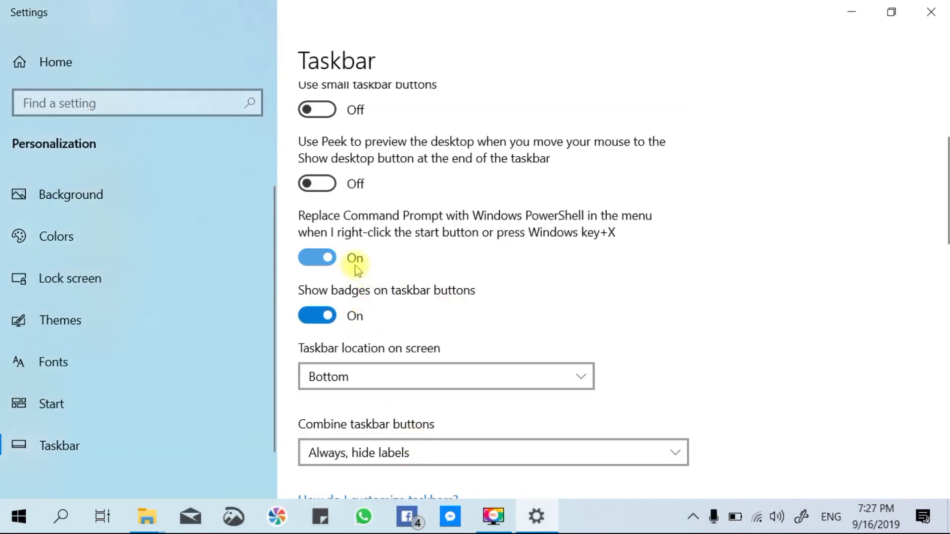
pyautogui.click(318, 259)
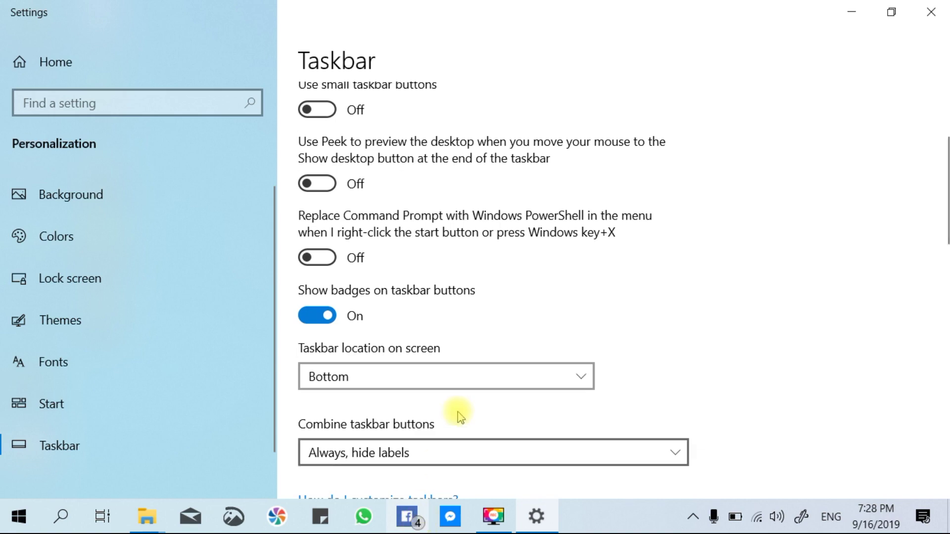
# Turn off badges on taskbar buttons briefly, and turn them back on.
pyautogui.click(317, 319)
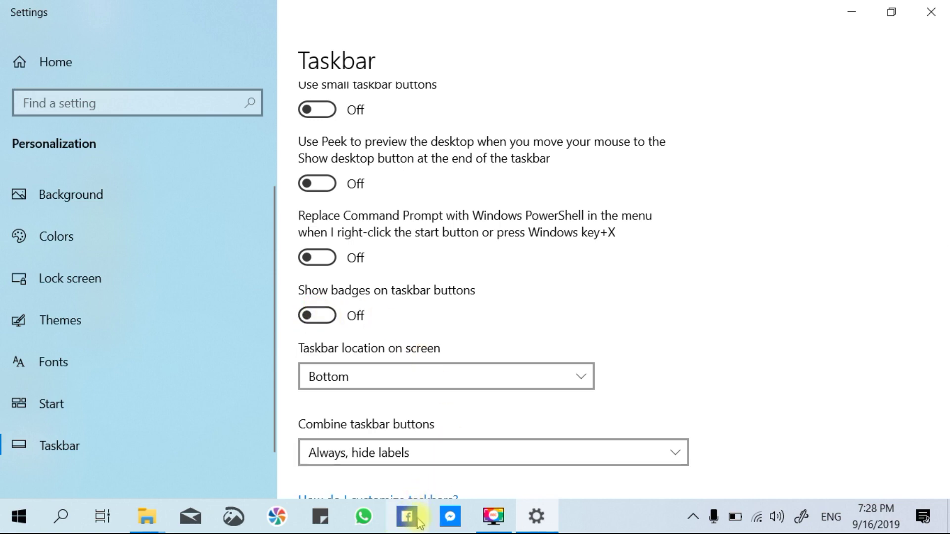
pyautogui.click(329, 320)
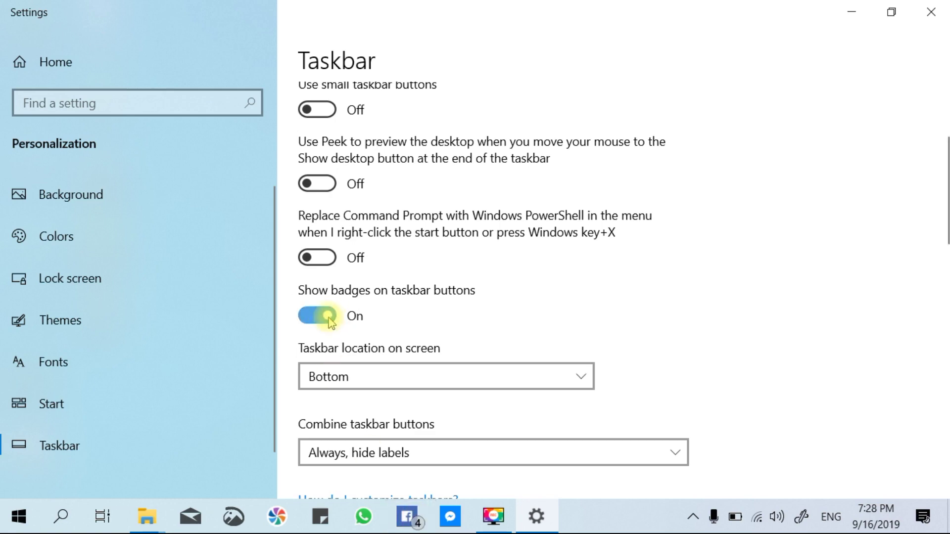
# Set the taskbar location on screen to Right.
pyautogui.moveTo(945, 187); pyautogui.dragTo(946, 237)
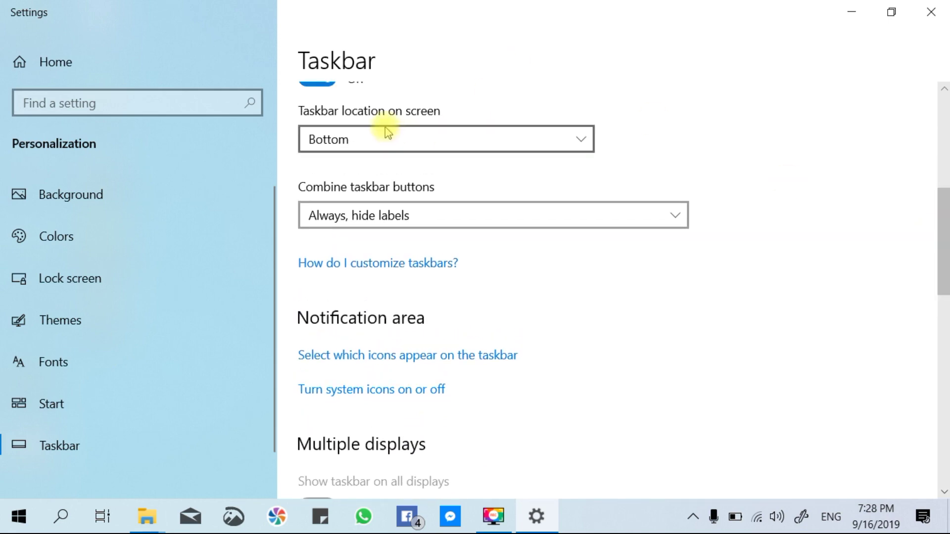
pyautogui.click(417, 140)
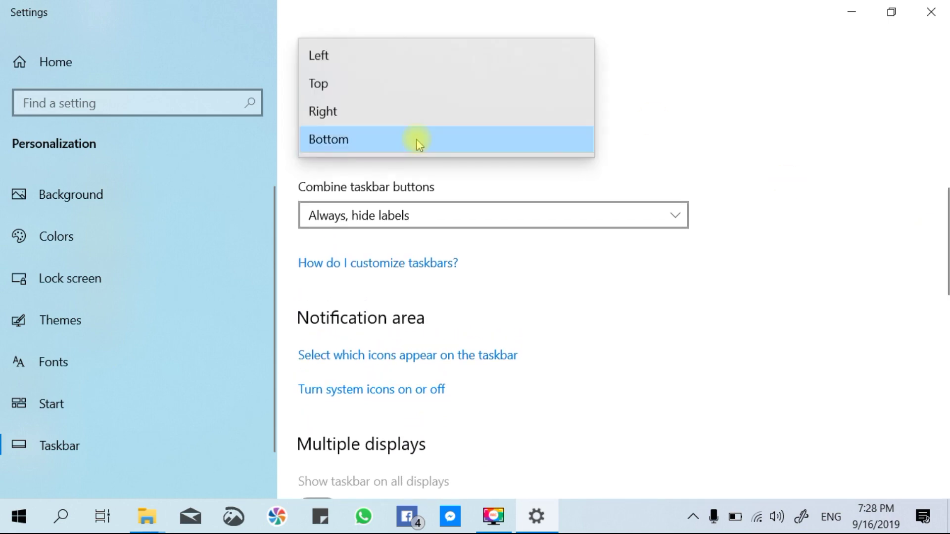
pyautogui.click(371, 112)
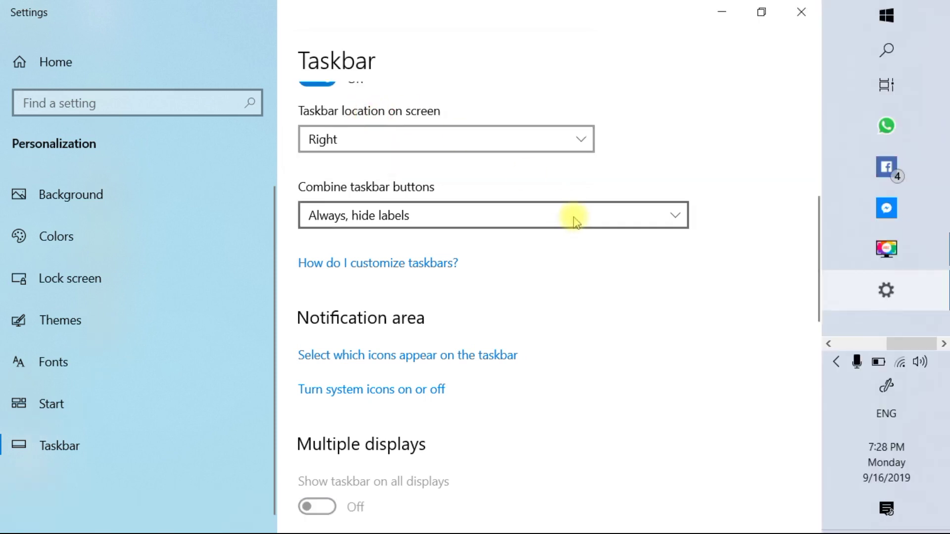
# Set the taskbar location on screen to Top.
pyautogui.click(394, 142)
pyautogui.click(395, 142)
pyautogui.click(395, 142)
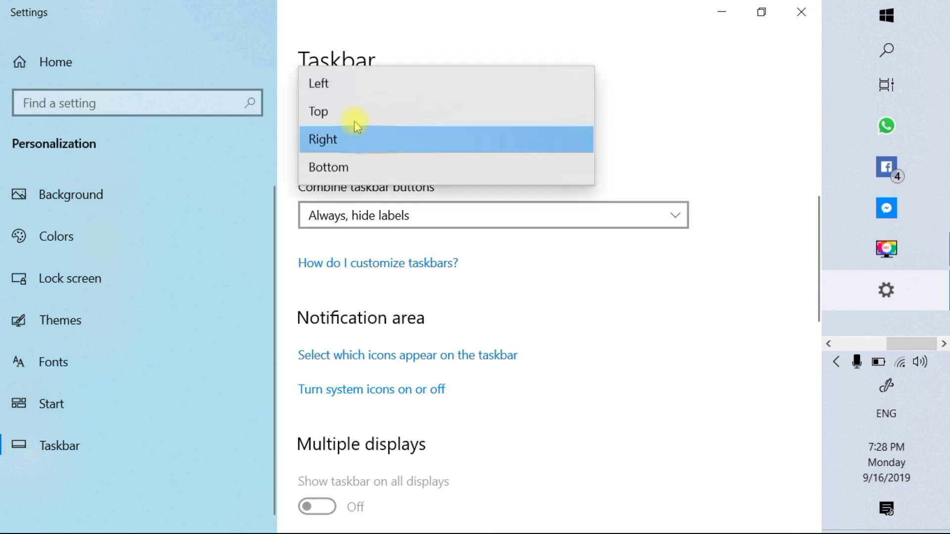
pyautogui.click(352, 111)
# Set the taskbar location on screen to Left, and return it to Bottom.
pyautogui.click(399, 173)
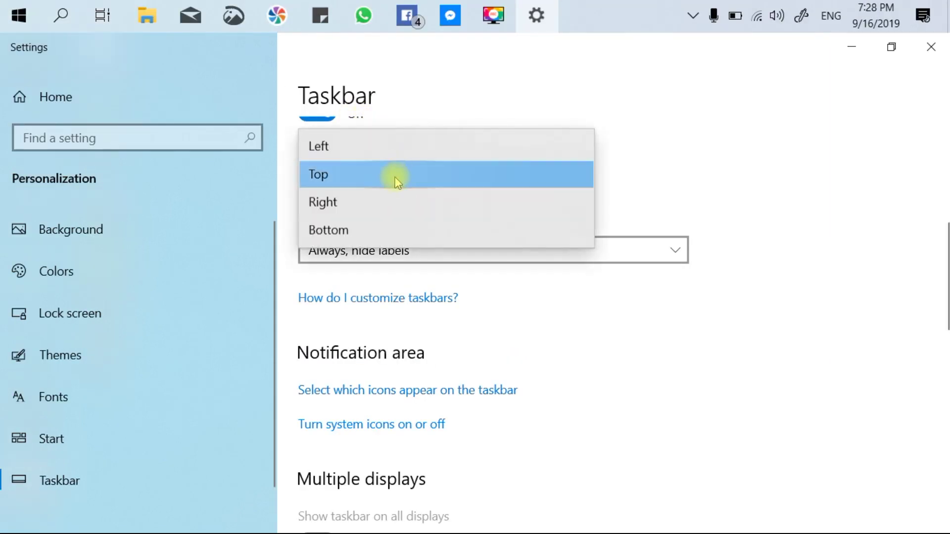
pyautogui.click(337, 147)
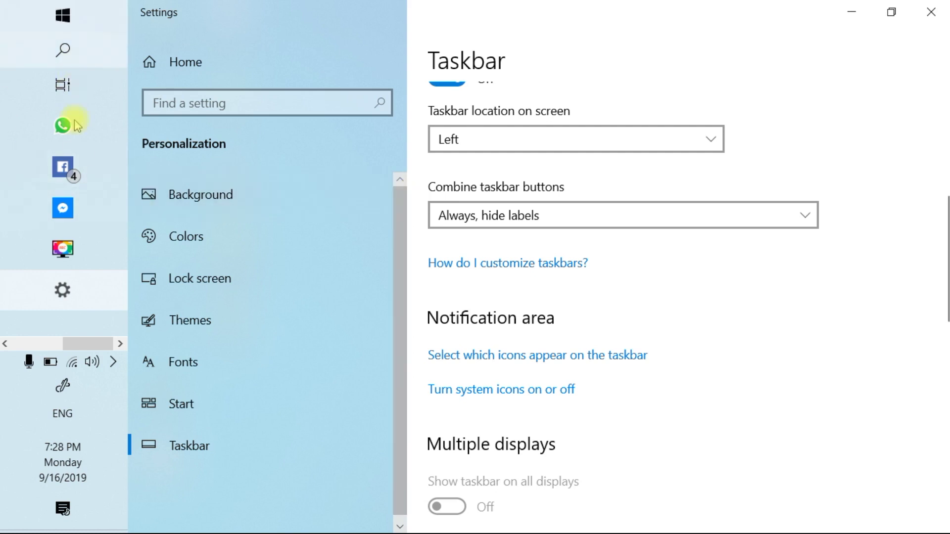
pyautogui.click(638, 136)
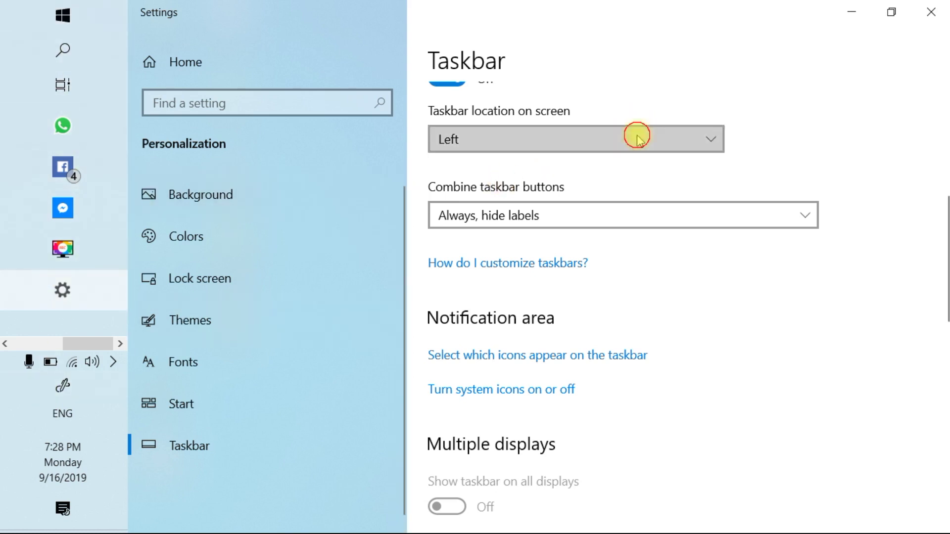
pyautogui.click(490, 222)
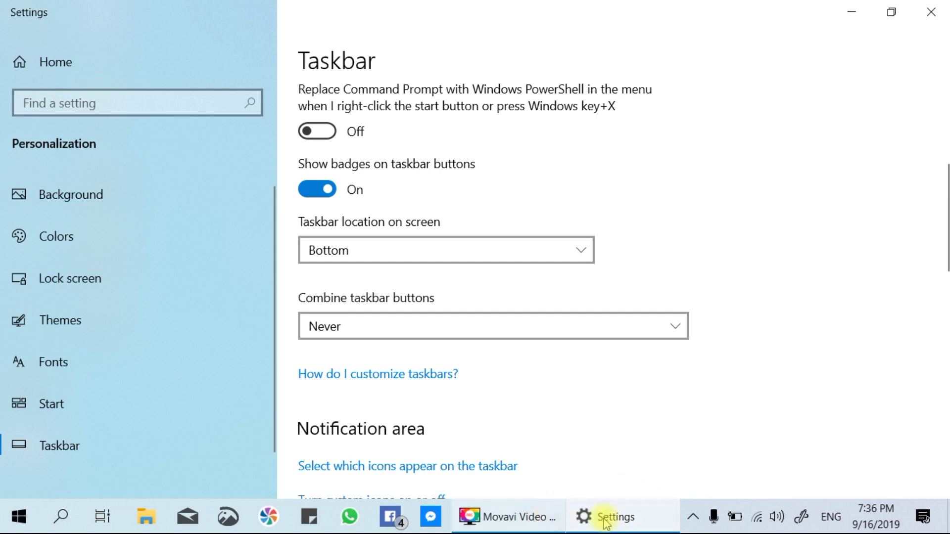
# Switch to Word 2013, dismiss the Office activation wizard and create a blank document.
pyautogui.moveTo(581, 525)
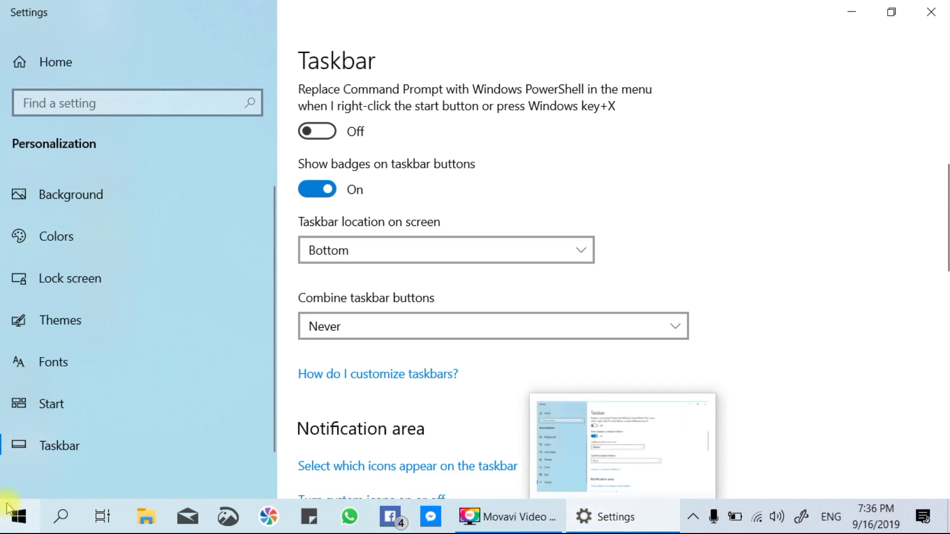
pyautogui.click(16, 519)
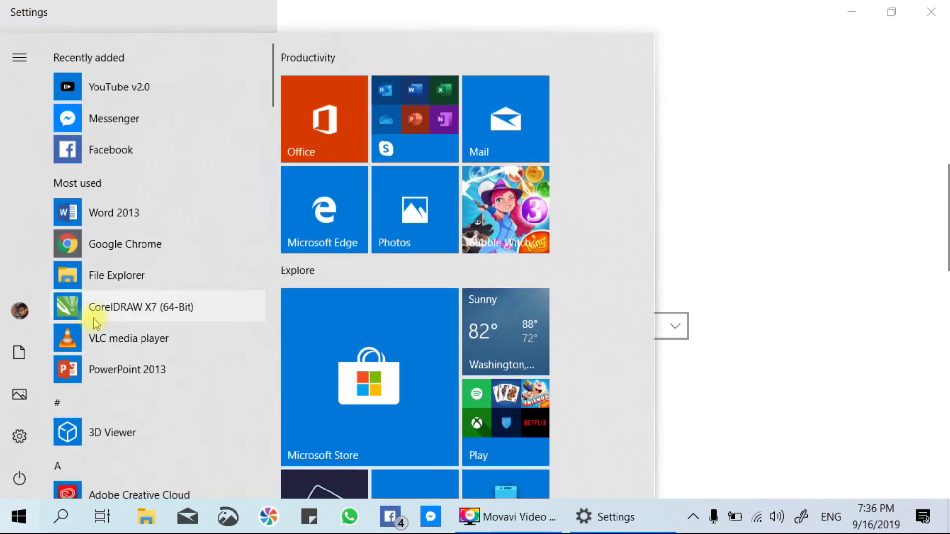
pyautogui.click(94, 213)
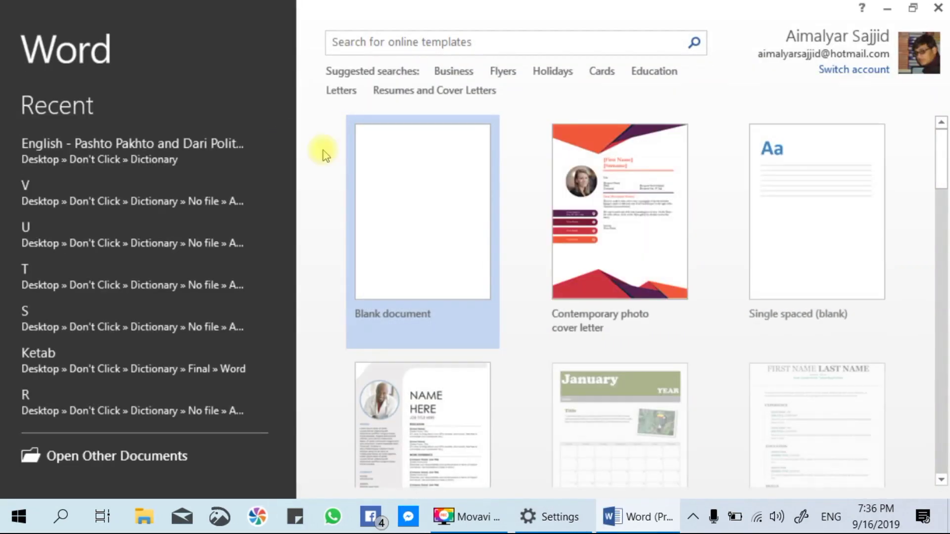
pyautogui.click(657, 428)
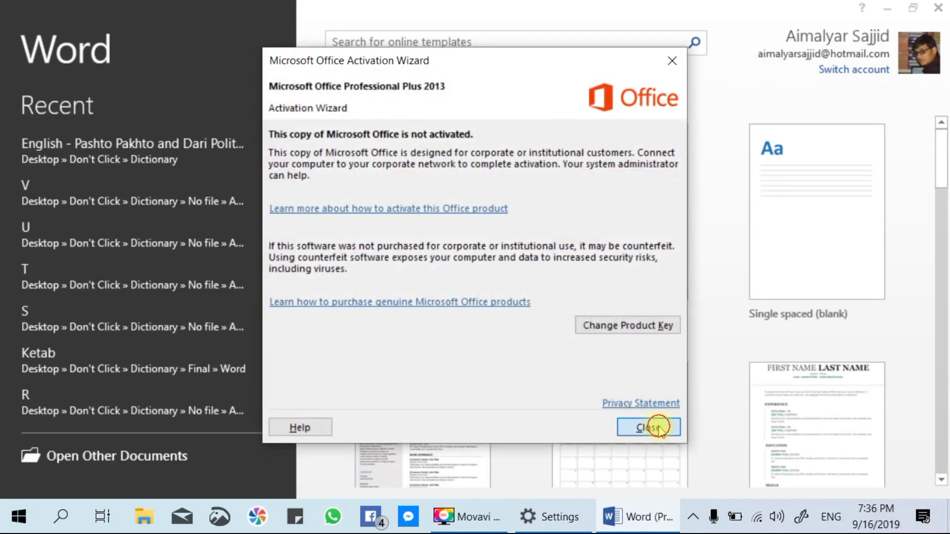
pyautogui.click(395, 195)
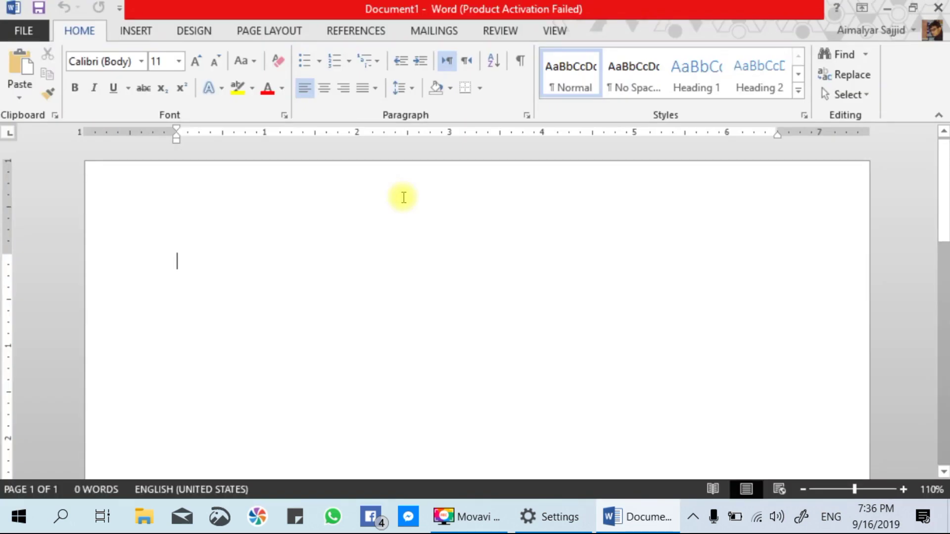
# Create three more blank Word documents and check their separate buttons on the taskbar.
pyautogui.hotkey('ctrl', 'n')
pyautogui.hotkey('ctrl', 'n')
pyautogui.hotkey('ctrl', 'n')
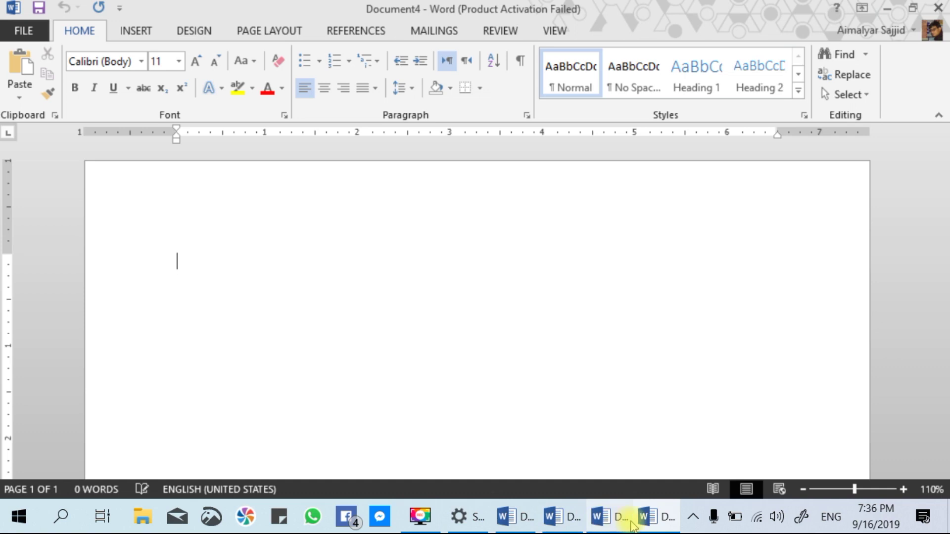
pyautogui.click(652, 527)
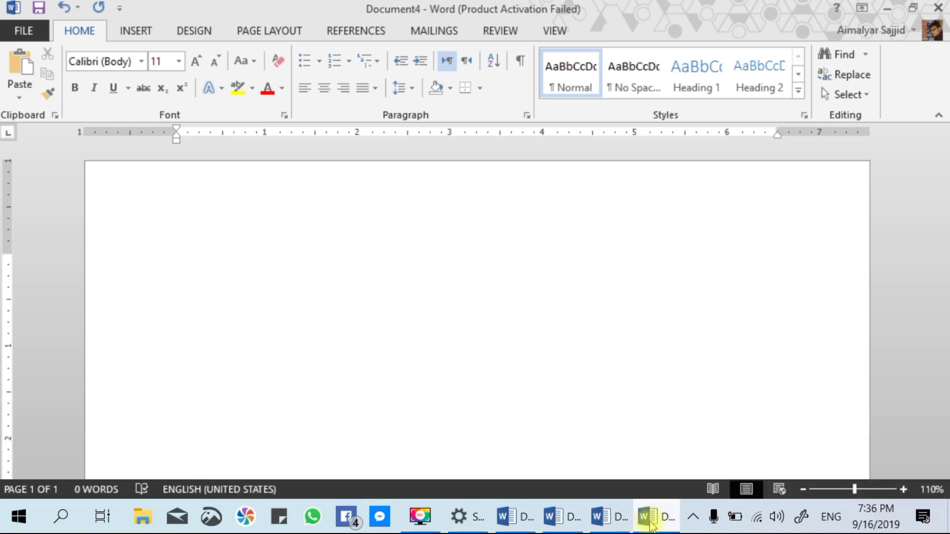
pyautogui.click(660, 259)
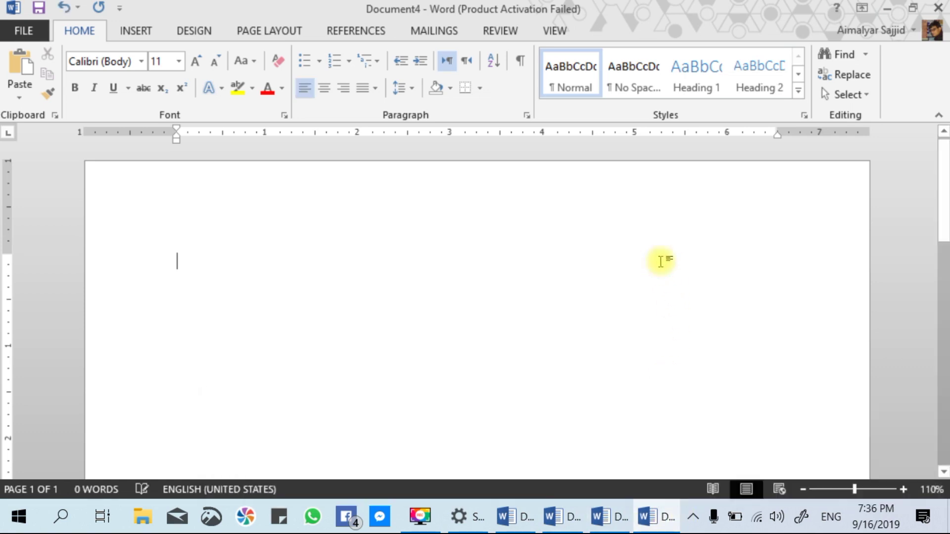
# Switch back to the taskbar settings and set Combine taskbar buttons to "When taskbar is full".
pyautogui.click(458, 517)
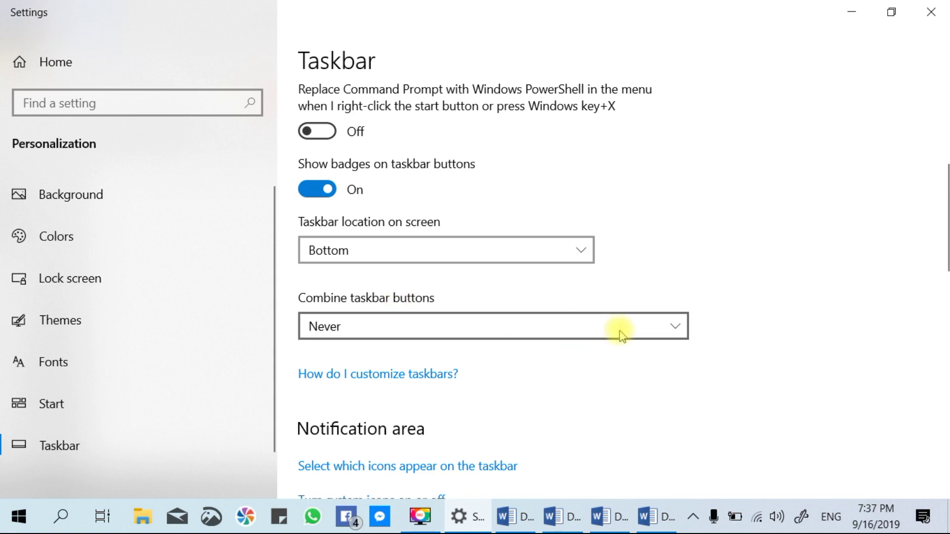
pyautogui.click(650, 327)
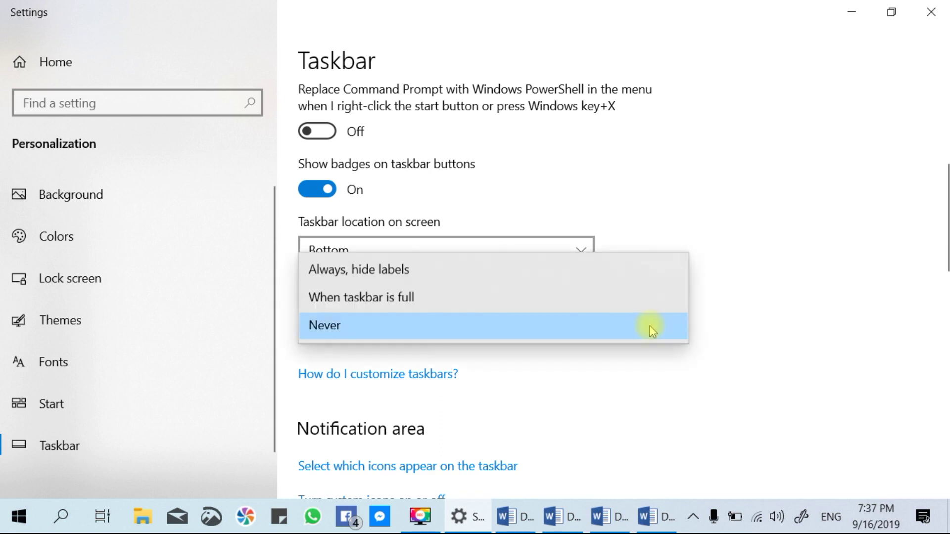
pyautogui.click(395, 300)
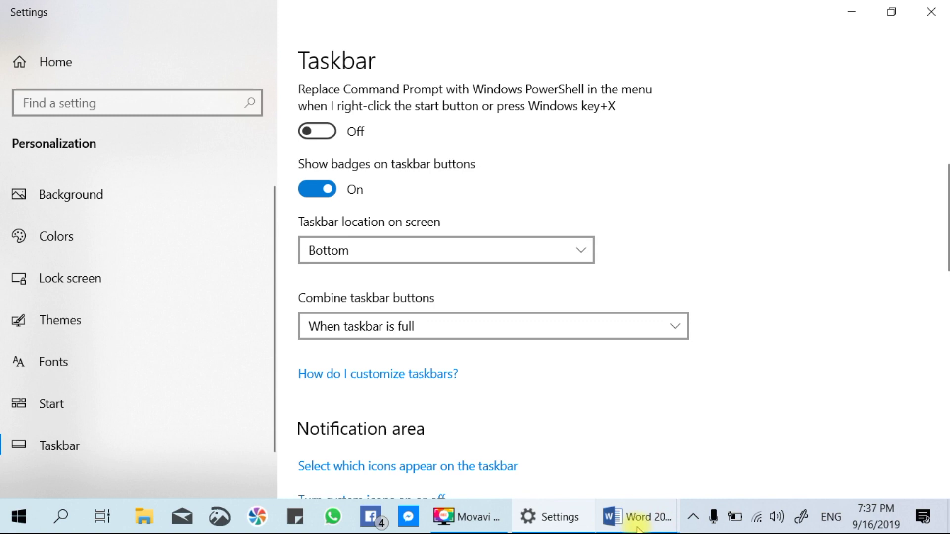
# Preview the grouped Word windows from the taskbar and switch to Document2.
pyautogui.moveTo(640, 529)
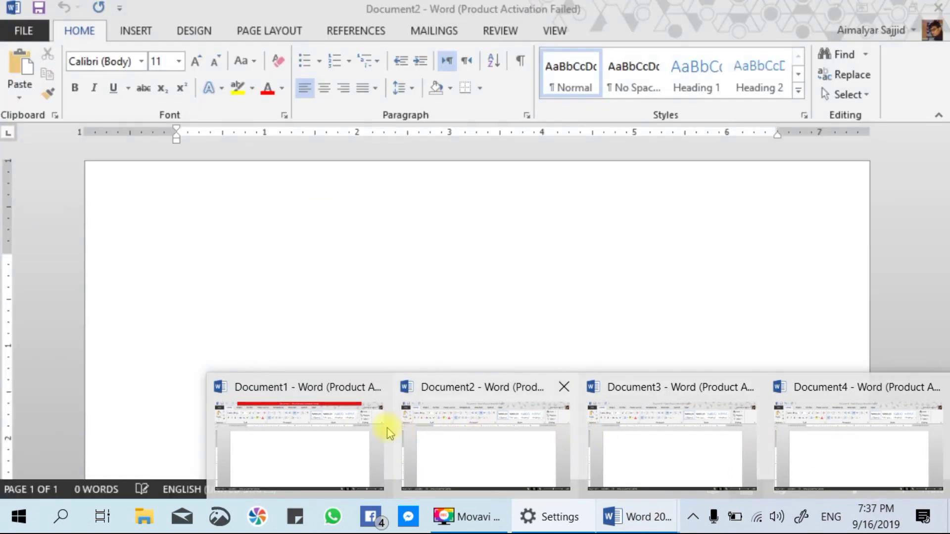
pyautogui.moveTo(357, 434)
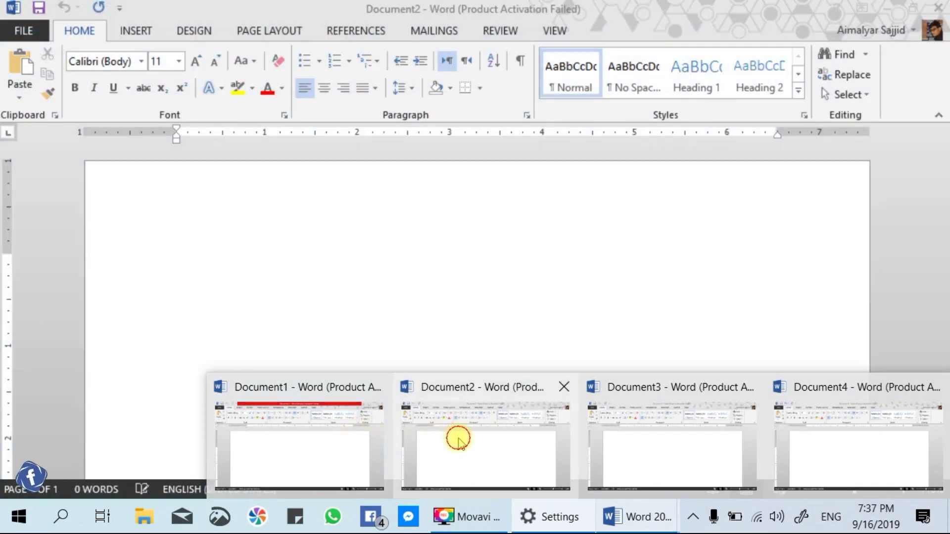
pyautogui.click(458, 439)
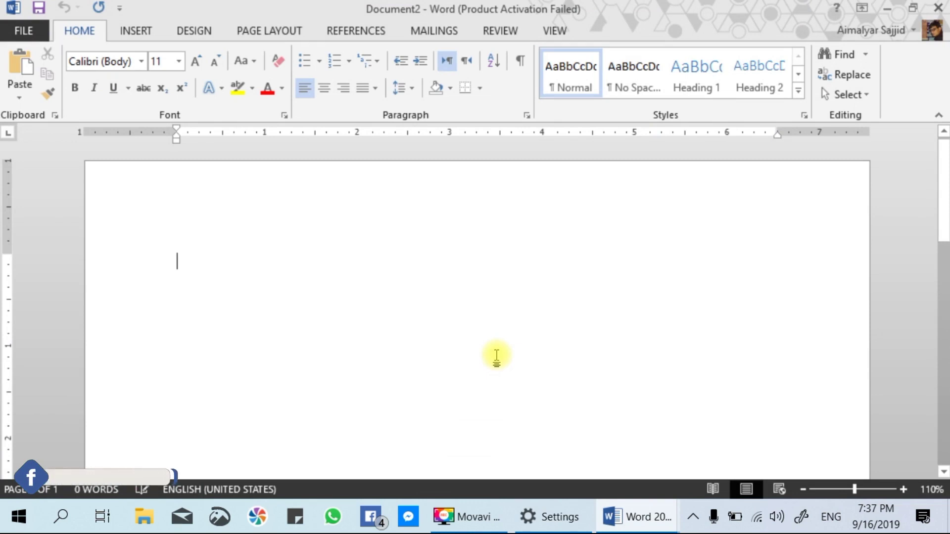
# Create about a dozen more blank Word documents and list the open Word windows from their combined taskbar button.
pyautogui.hotkey('ctrl', 'n')
pyautogui.hotkey('ctrl', 'n')
pyautogui.hotkey('ctrl', 'n')
pyautogui.hotkey('ctrl', 'n')
pyautogui.hotkey('ctrl', 'n')
pyautogui.hotkey('ctrl', 'n')
pyautogui.hotkey('ctrl', 'n')
pyautogui.hotkey('ctrl', 'n')
pyautogui.hotkey('ctrl', 'n')
pyautogui.hotkey('ctrl', 'n')
pyautogui.hotkey('ctrl', 'n')
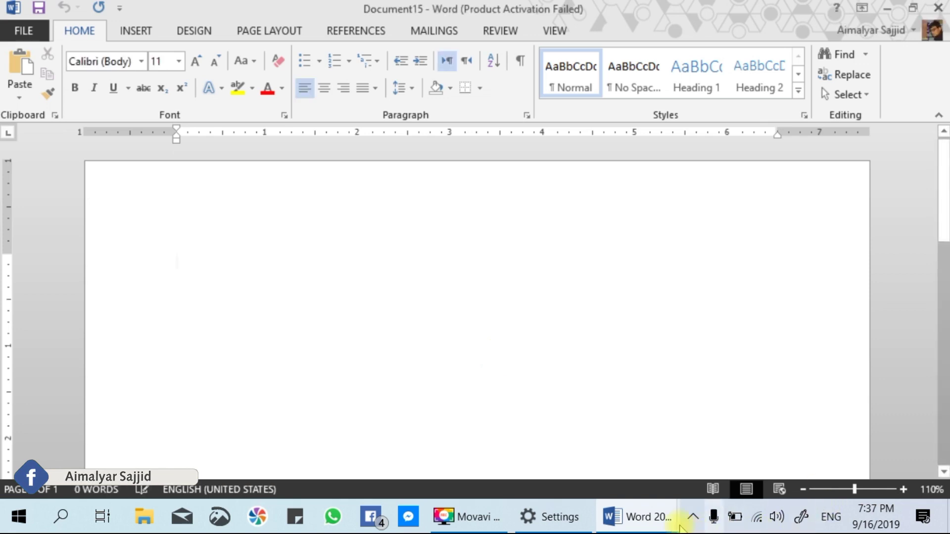
pyautogui.moveTo(644, 524)
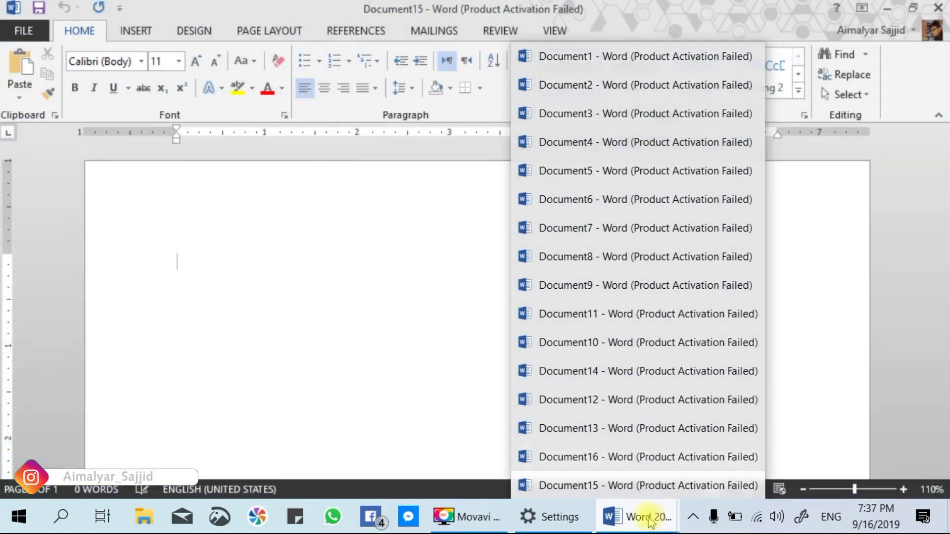
pyautogui.click(644, 486)
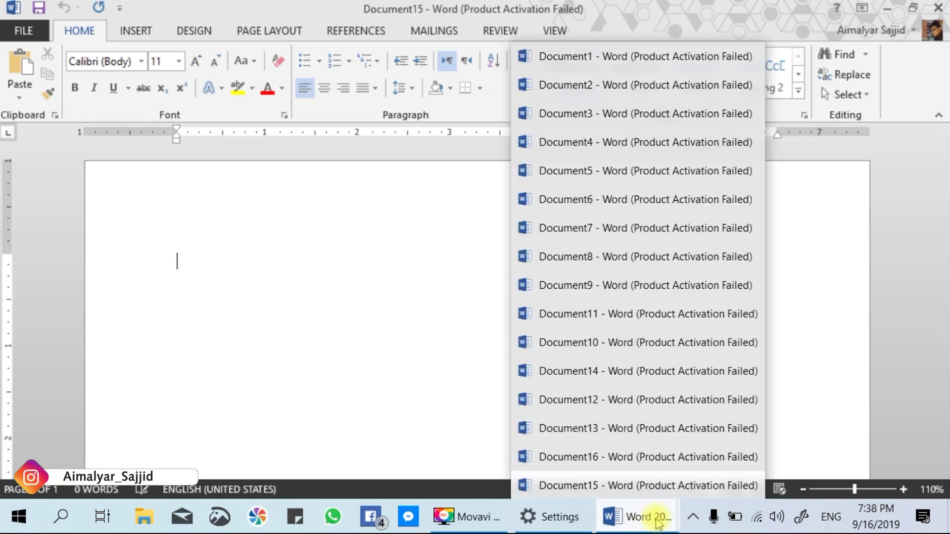
# Switch back to the taskbar settings and set Combine taskbar buttons to "Always, hide labels".
pyautogui.moveTo(555, 515)
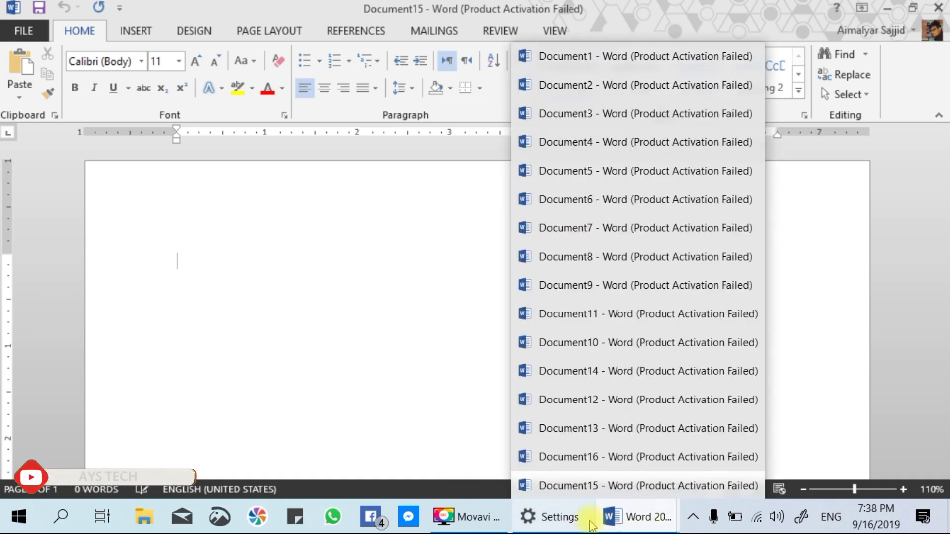
pyautogui.click(544, 517)
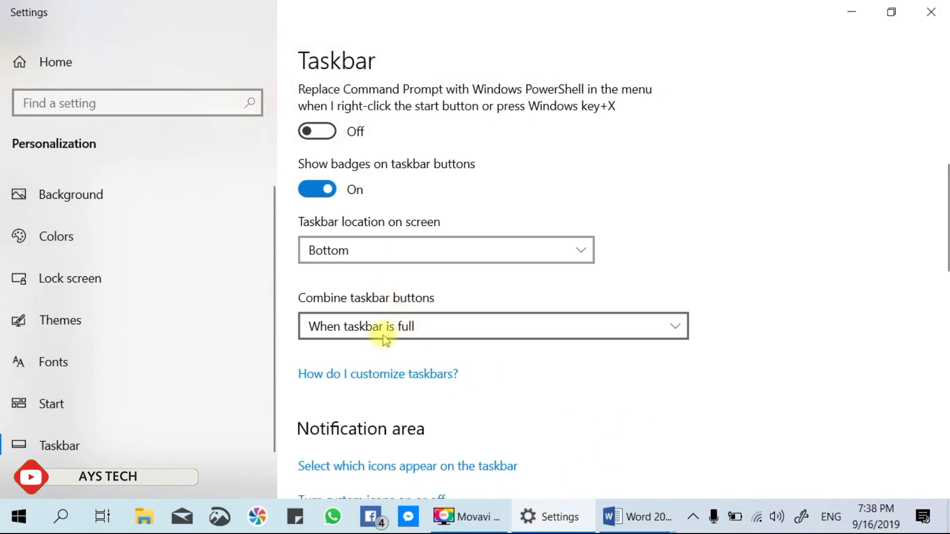
pyautogui.click(445, 325)
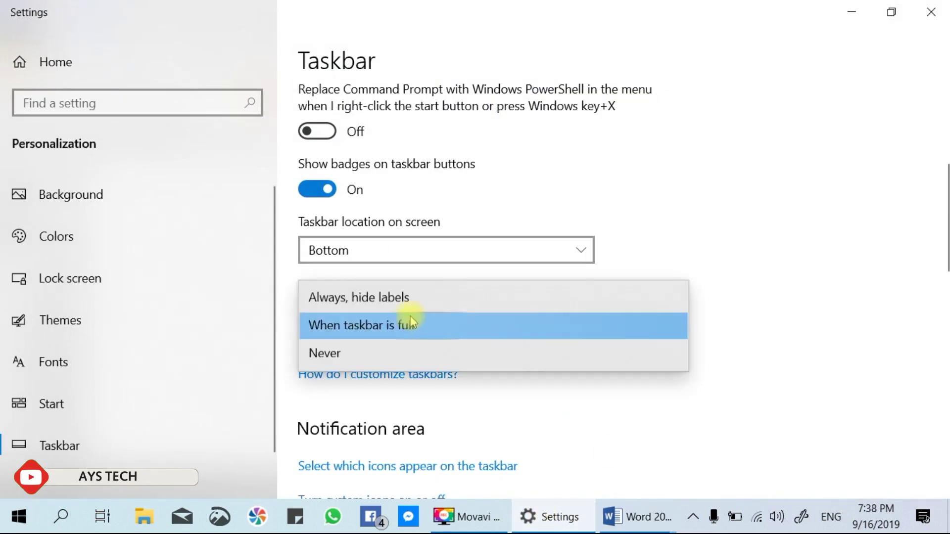
pyautogui.click(389, 304)
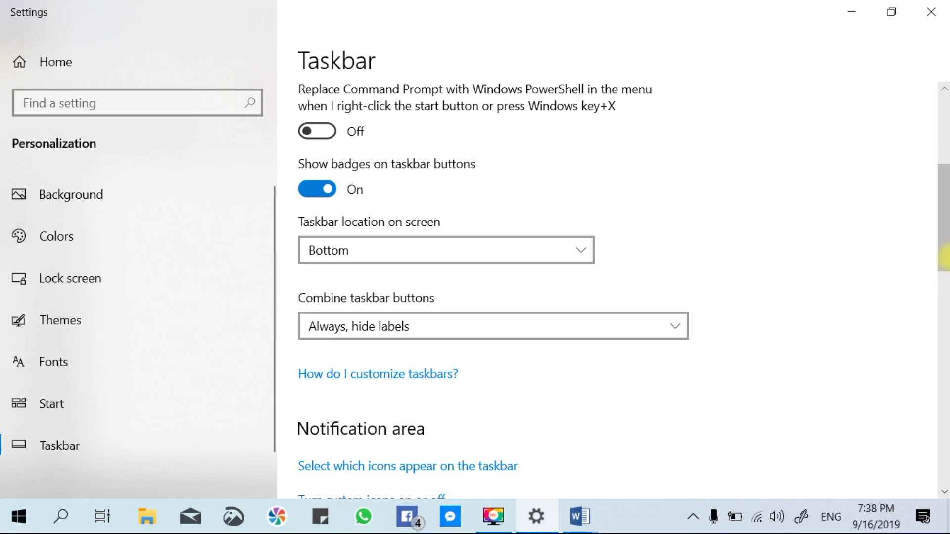
pyautogui.scroll(-5, 943, 257)
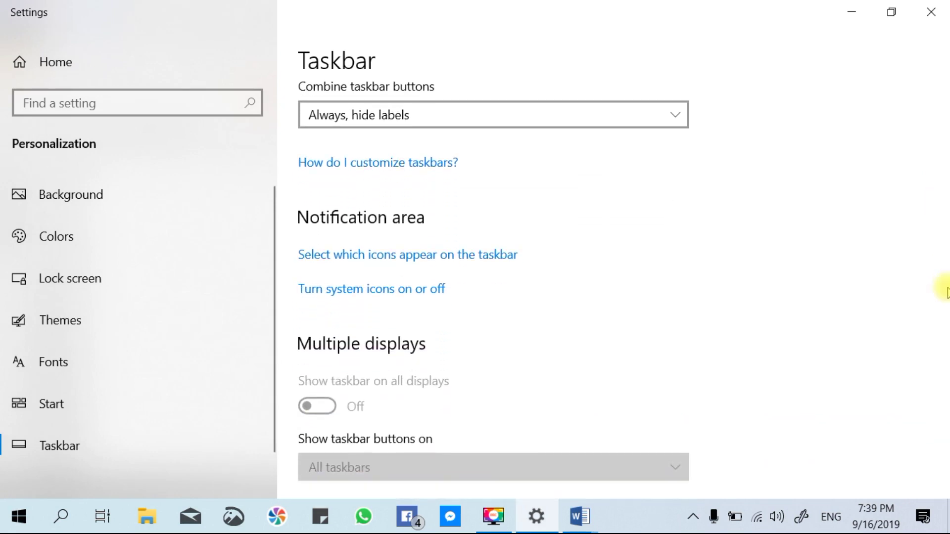